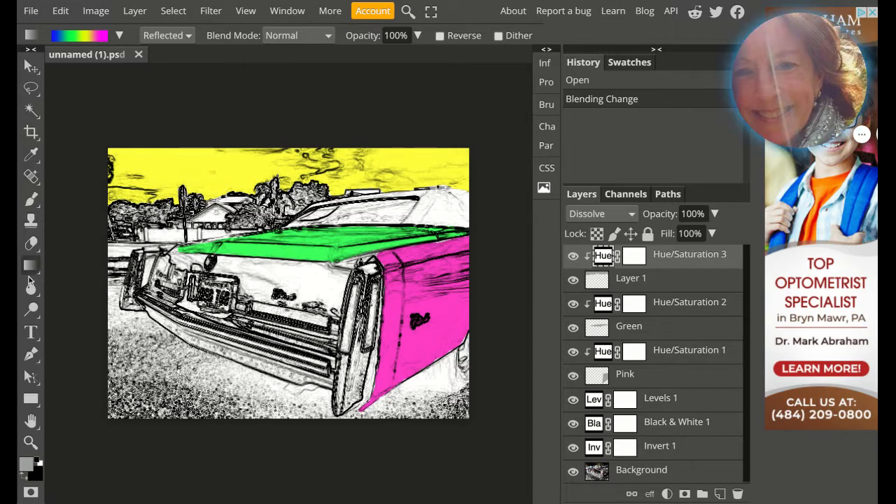
Step: Edit the Gradient tool's gradient by adding a teal colour stop at 21% and removing the green and yellow stops
right_click(33, 272)
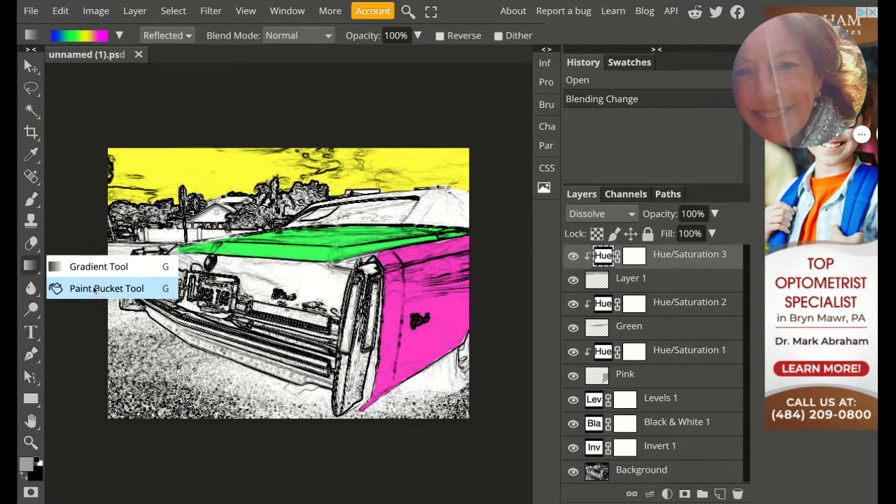
click(32, 269)
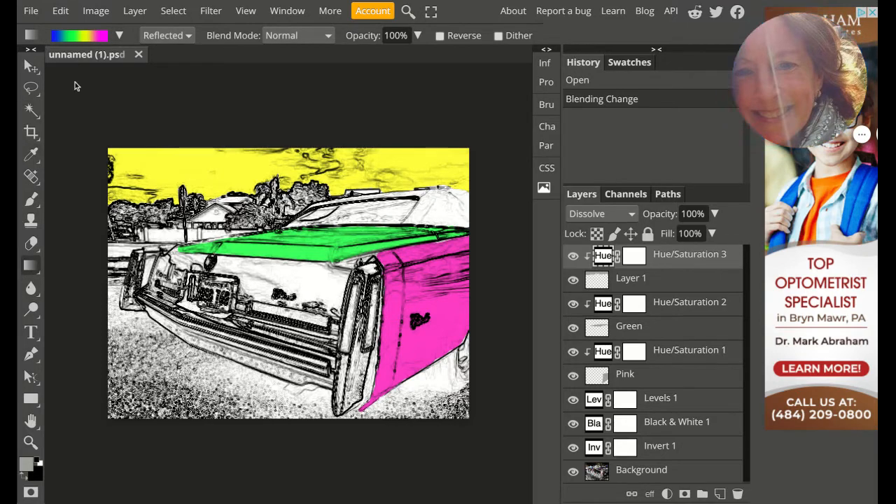
click(87, 39)
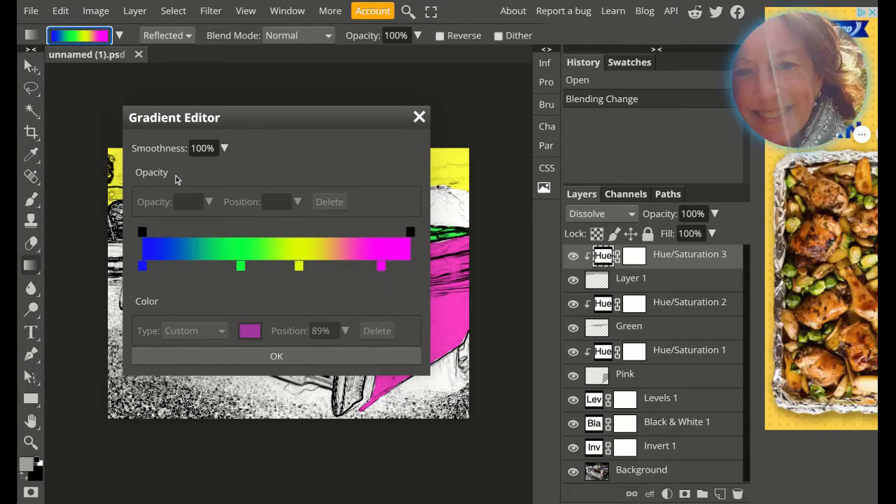
click(199, 268)
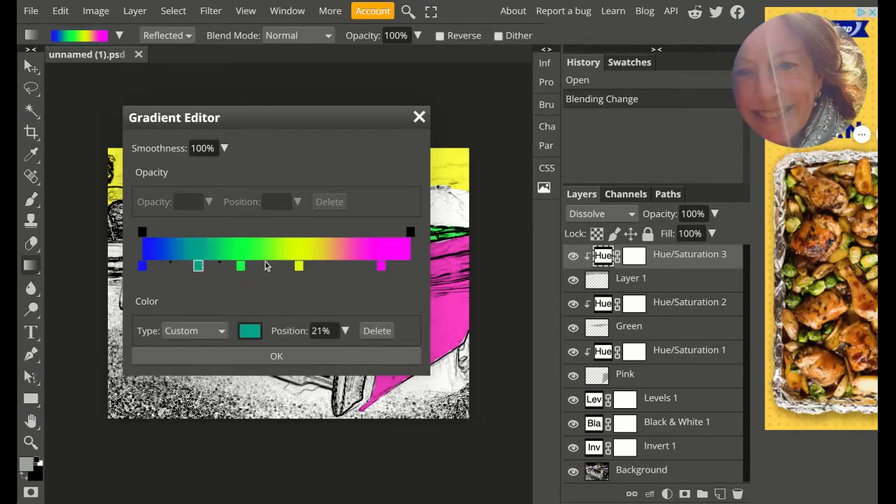
click(345, 267)
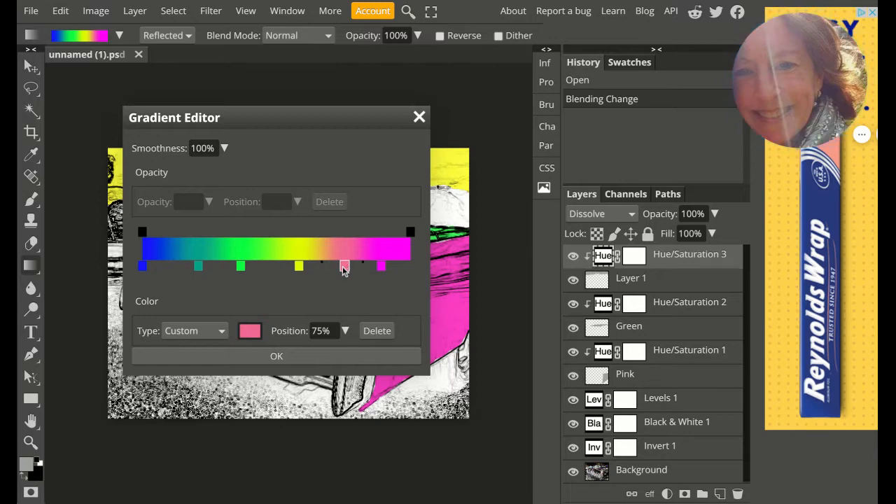
drag(344, 267, 278, 288)
drag(240, 267, 244, 294)
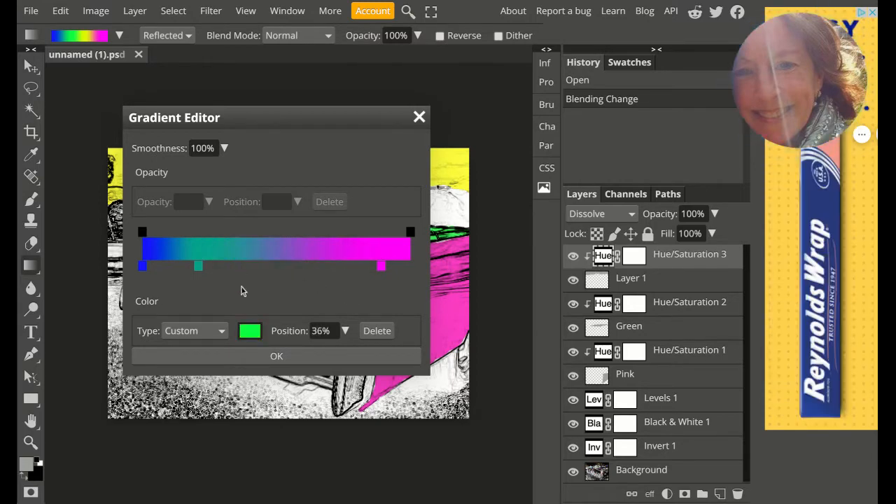
Step: Reposition the gradient's teal stop to 40% and its magenta stop to 92%
click(198, 266)
drag(199, 266, 271, 267)
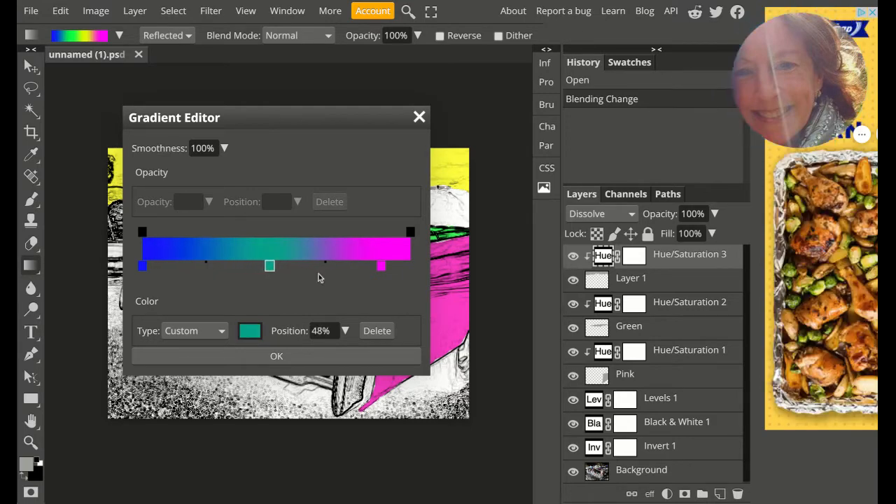
click(382, 267)
mouse_move(369, 267)
mouse_down()
mouse_move(338, 267)
mouse_move(371, 266)
mouse_up()
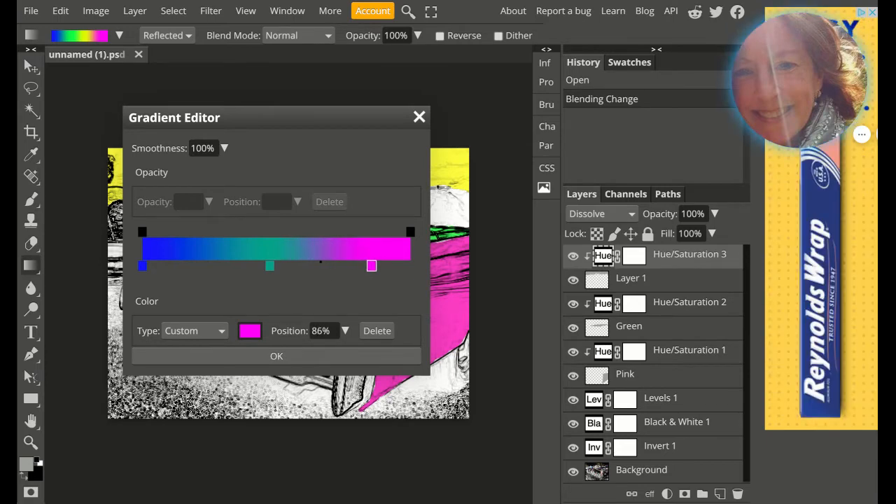
drag(269, 267, 219, 267)
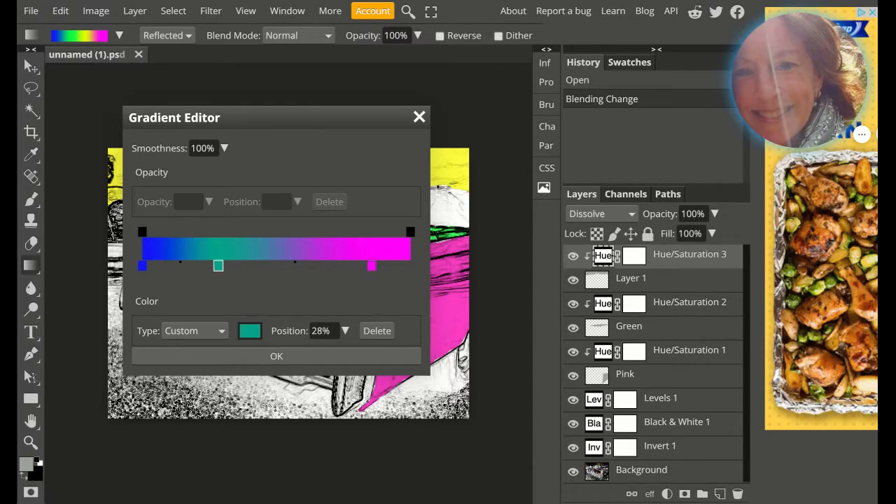
click(372, 266)
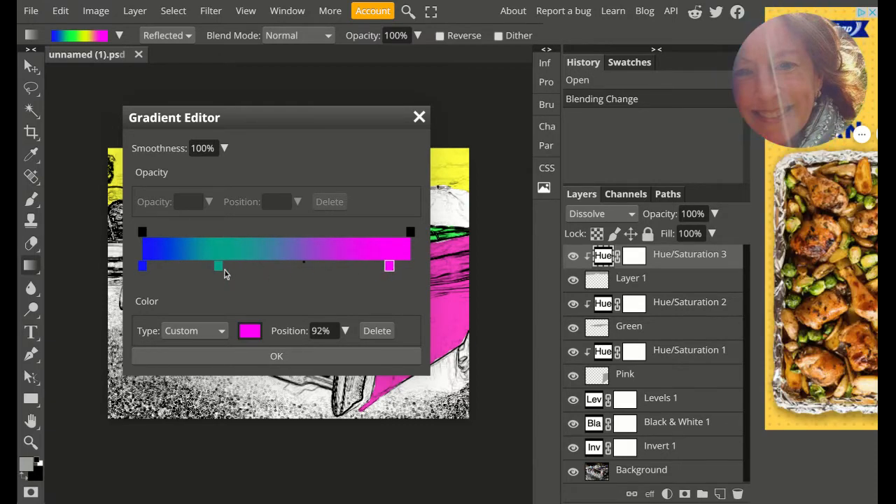
drag(218, 266, 250, 267)
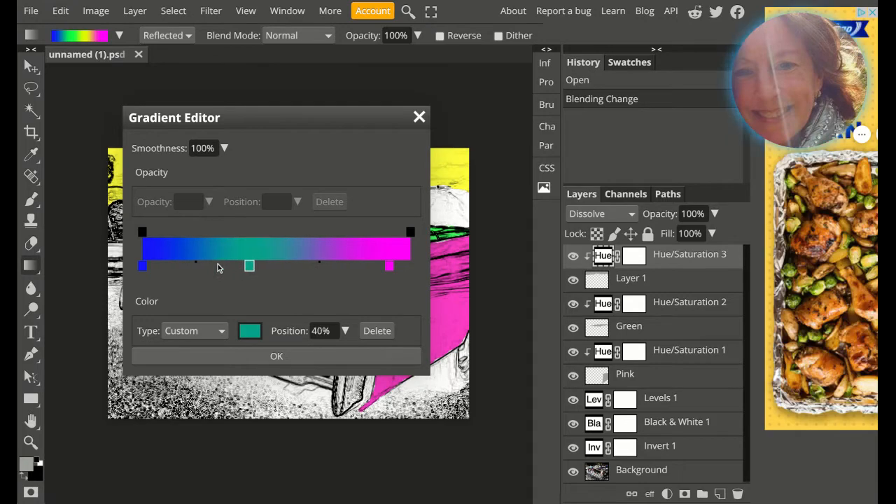
Step: Recolour the gradient's blue starting stop at 0% to bright green 00ff11
click(142, 267)
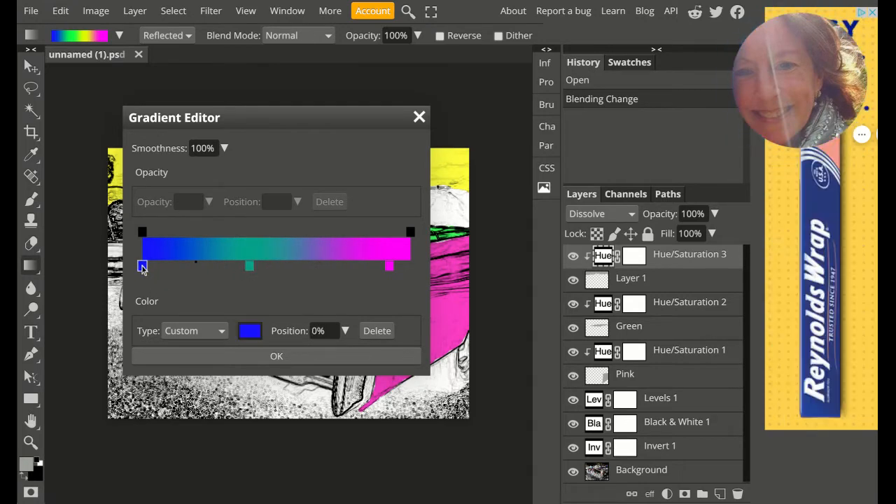
double_click(142, 267)
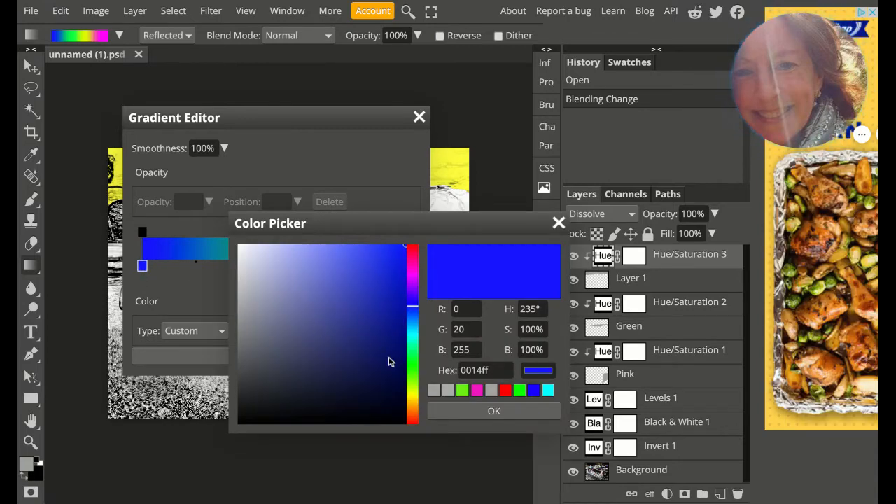
click(414, 365)
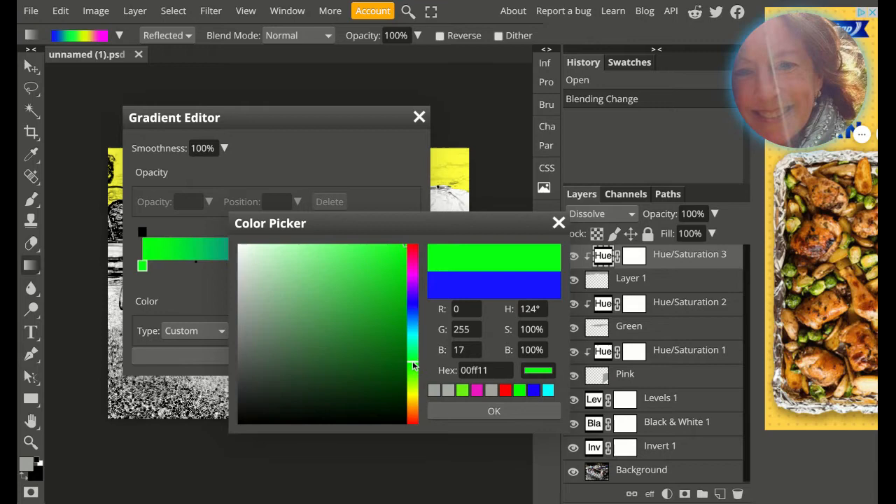
click(510, 413)
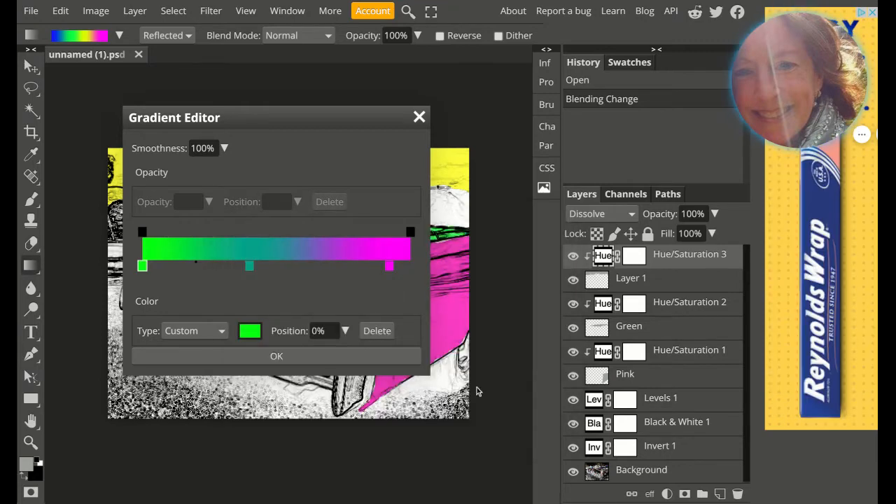
Step: Add a colour stop at 72% between the teal and magenta stops and set it to light blue 33c2d7
click(336, 265)
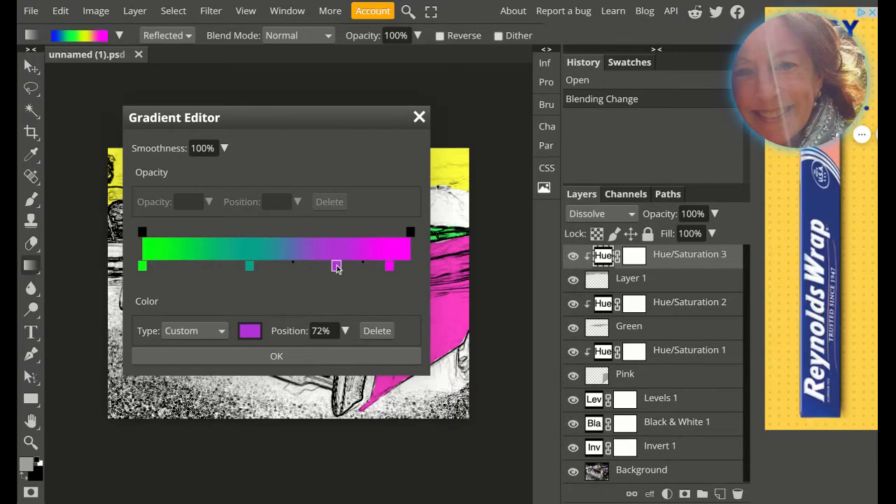
double_click(337, 265)
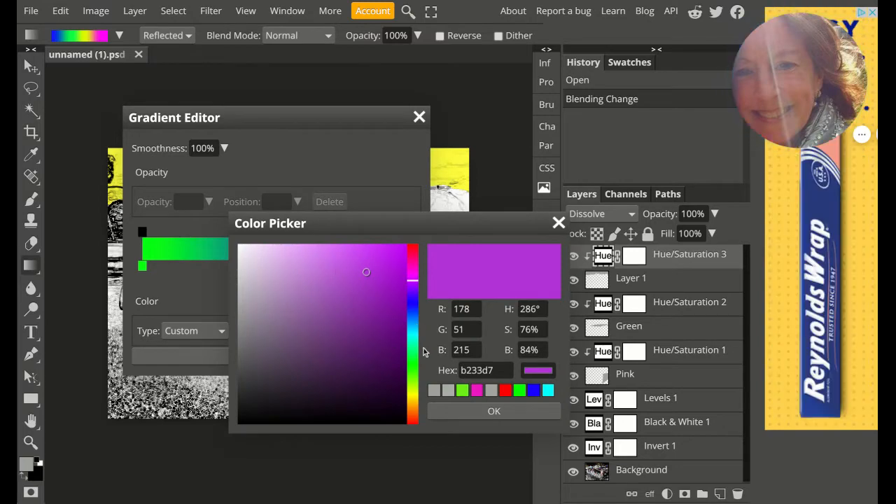
click(413, 330)
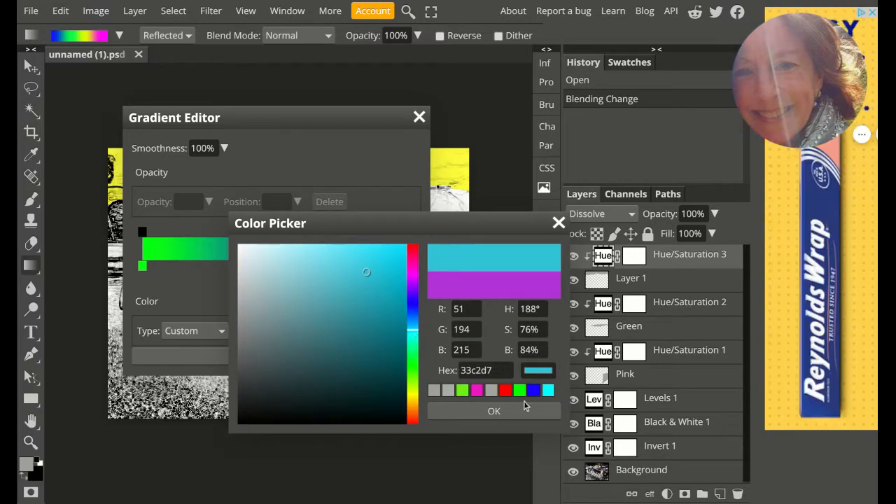
click(493, 412)
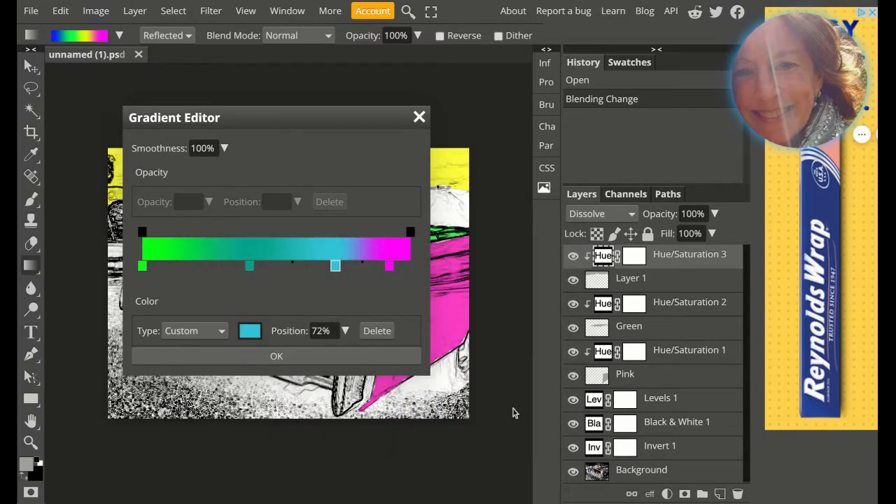
Step: Shift the gradient's teal stop to 32% and the light blue stop to 65%
click(251, 267)
drag(231, 266, 229, 266)
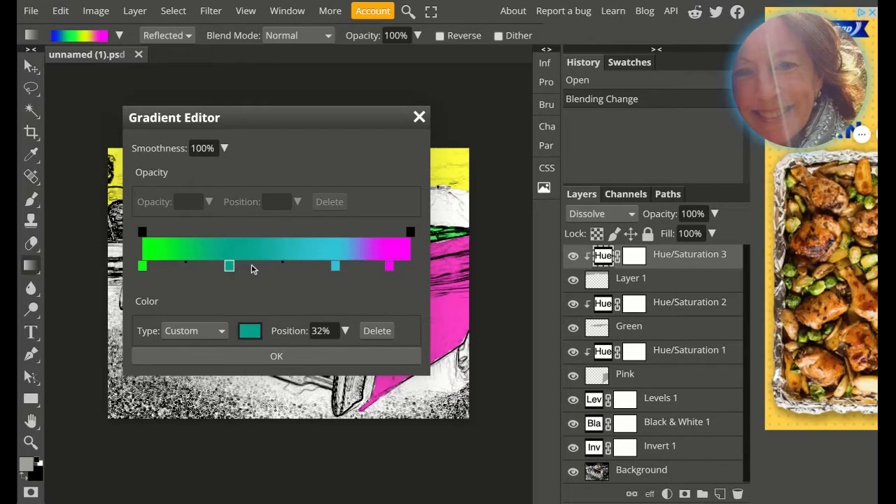
click(335, 266)
drag(334, 266, 317, 266)
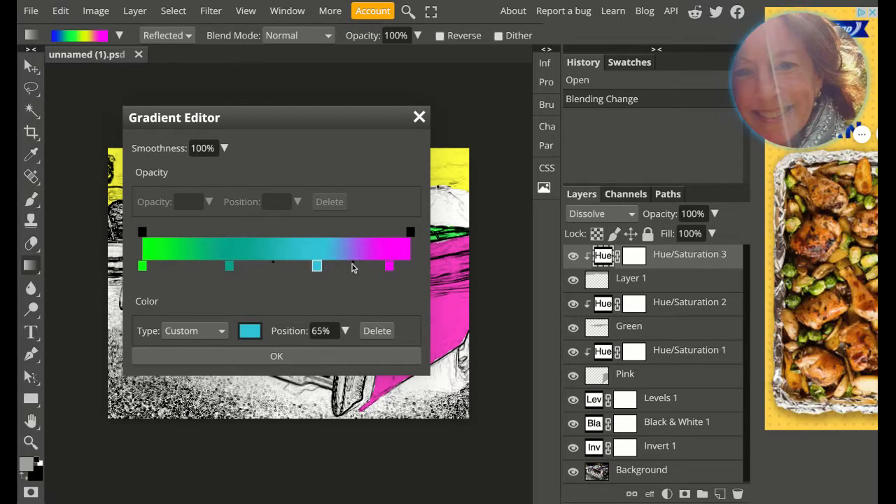
Step: Add a yellow eeee41 stop at 81% before the magenta stop and accept the edited gradient
click(354, 266)
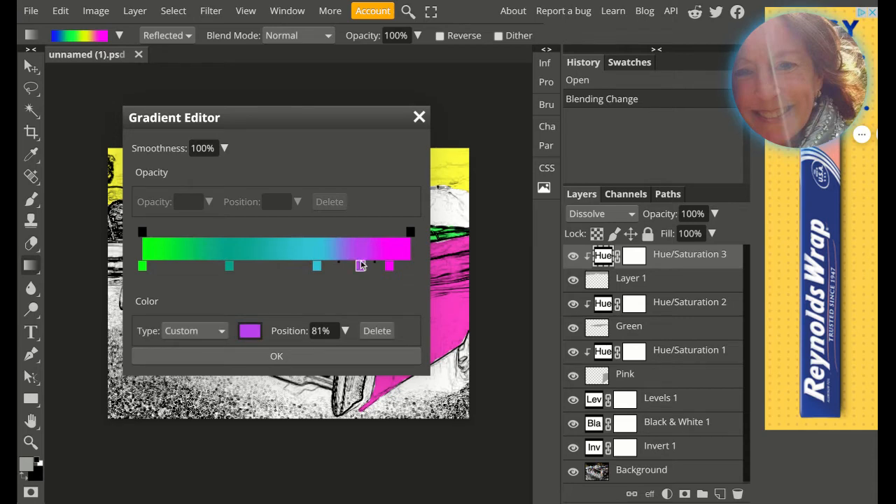
double_click(362, 269)
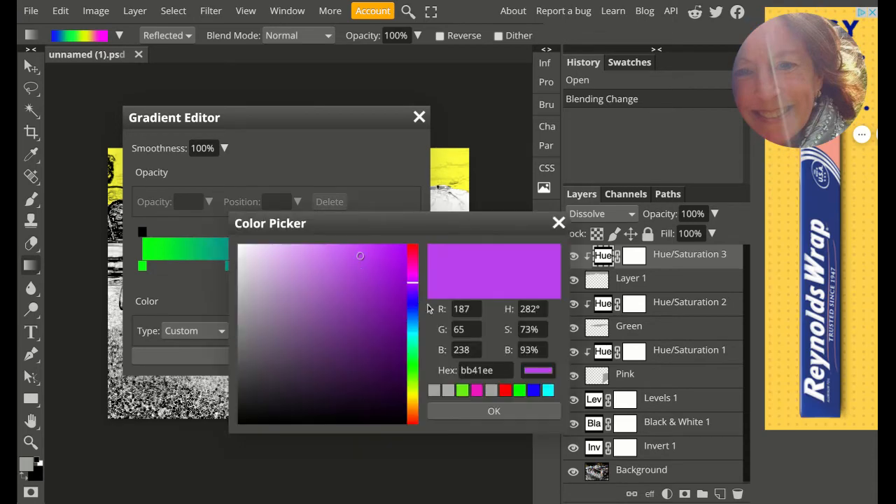
click(414, 395)
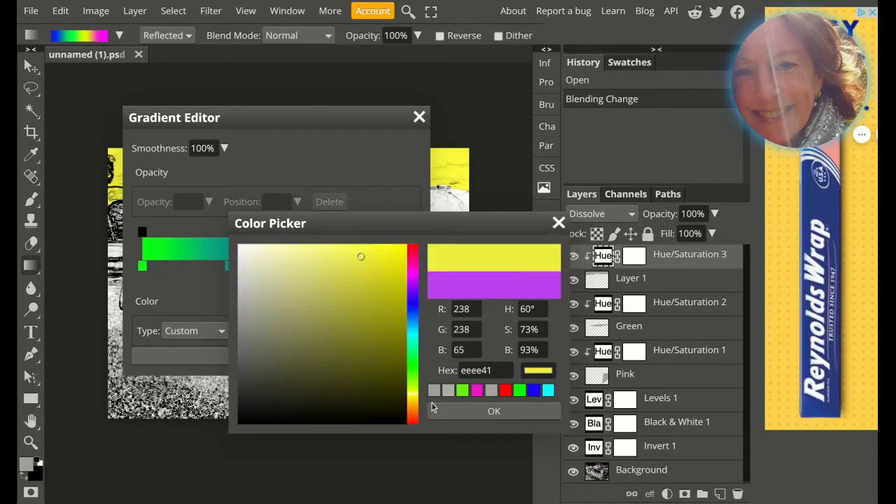
click(490, 412)
click(328, 361)
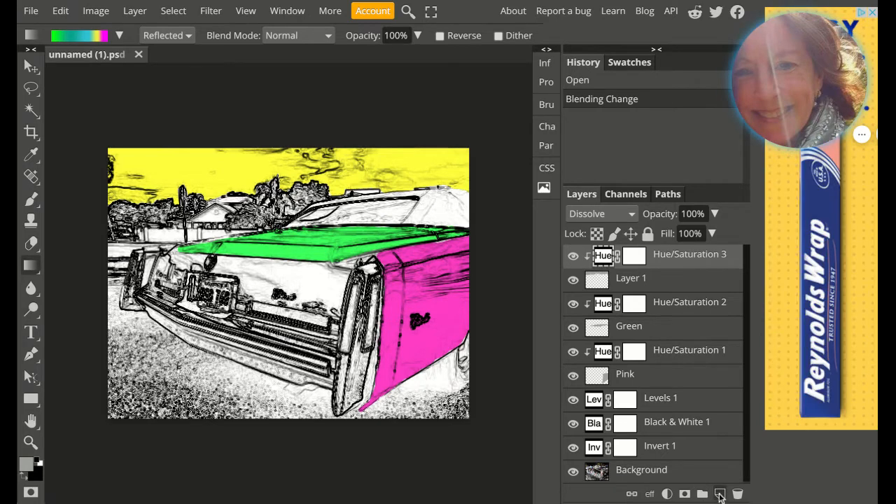
Step: Create a new layer above Hue/Saturation 3 and rename it GRADIENT 1
click(720, 494)
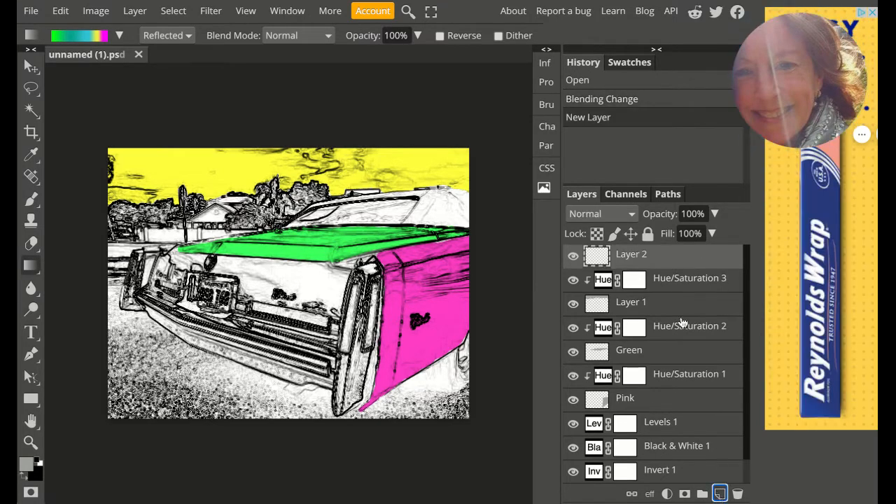
double_click(632, 255)
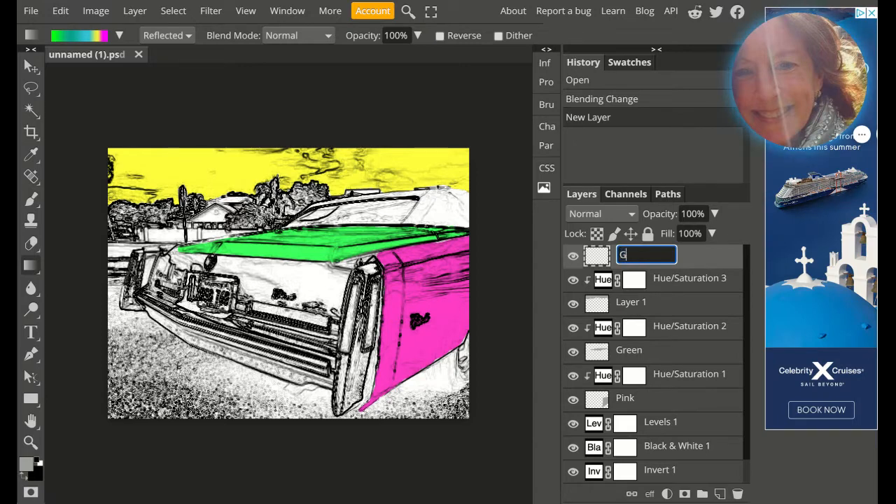
text(GRADIENT)
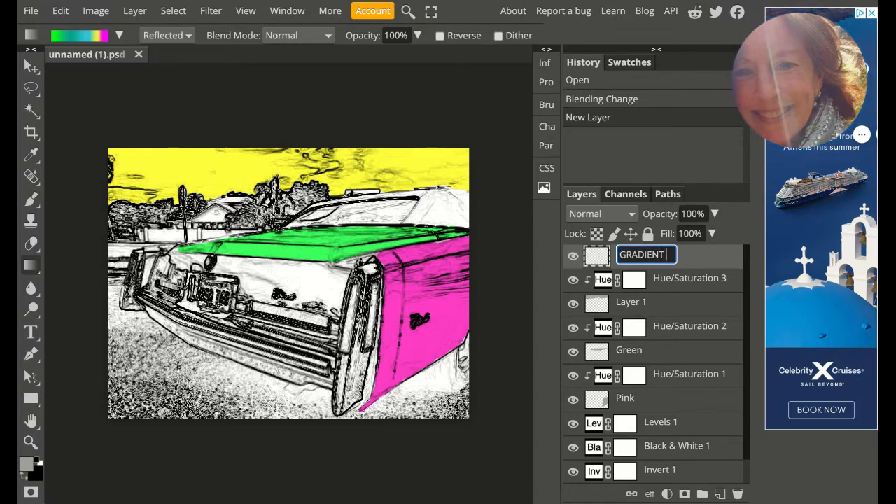
text( 1)
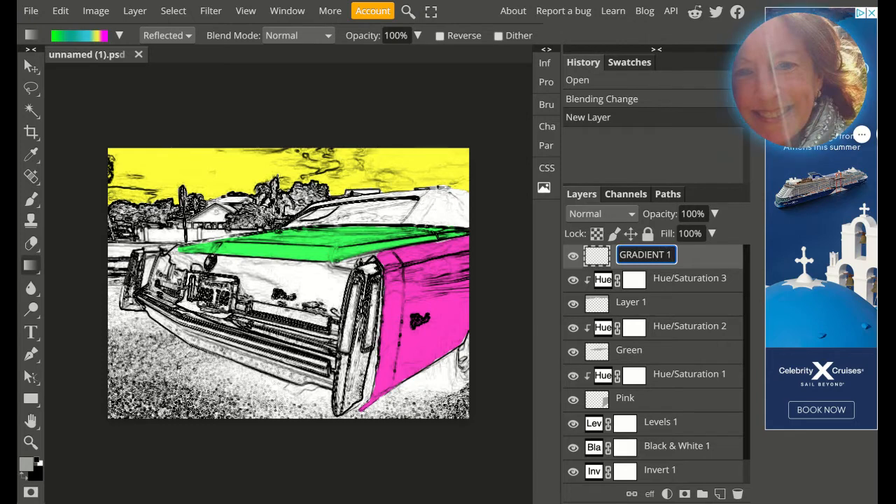
key(Return)
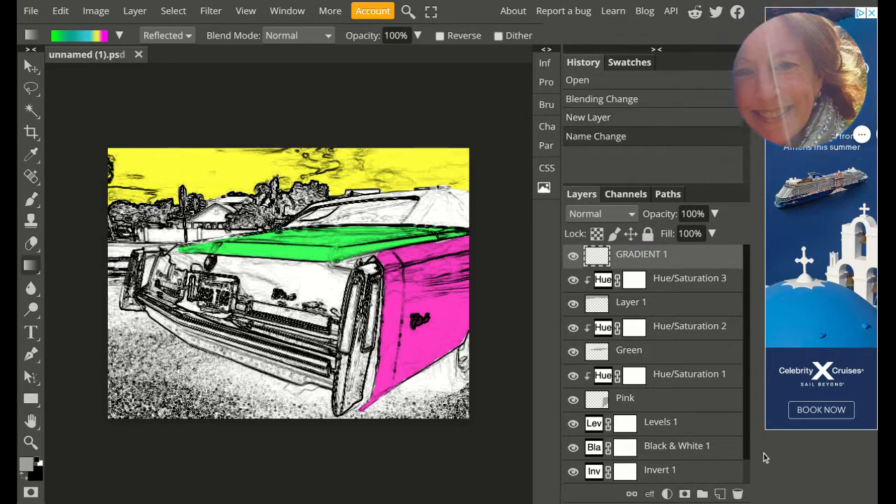
Step: Paint the main pavement area below the rear bumper grey on the GRADIENT 1 layer with the Brush tool at size 125
click(30, 201)
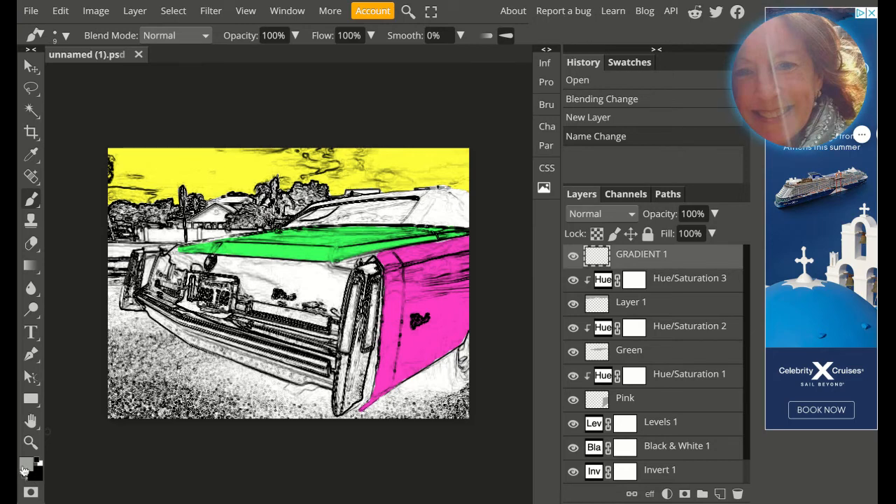
key(bracketright)
key(bracketright)
key(bracketright)
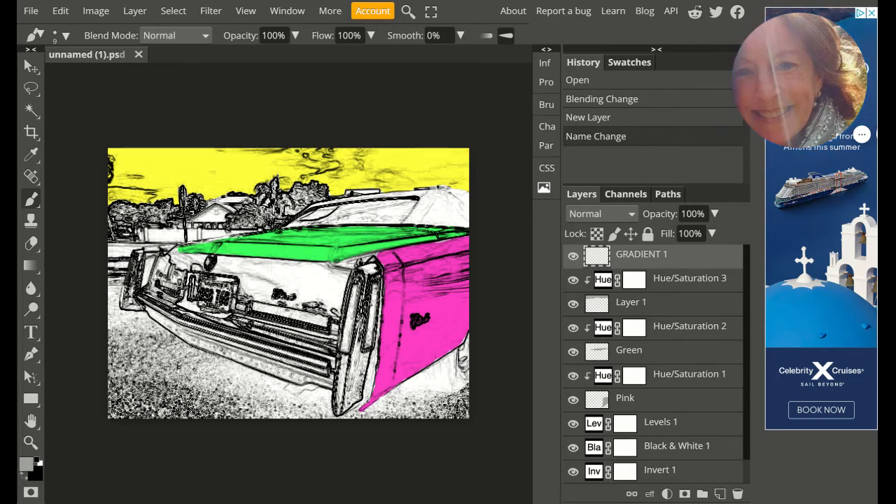
key(bracketright)
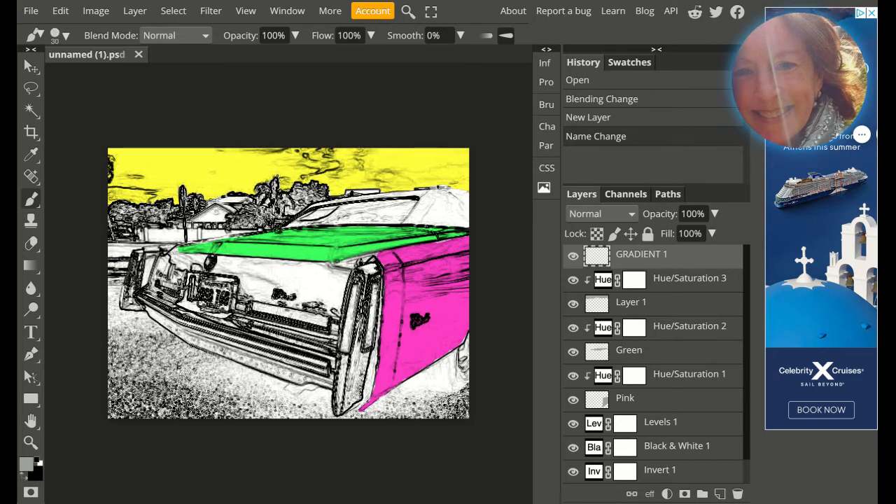
key(bracketright)
key(bracketright)
key(bracketright)
key(bracketright)
key(bracketright)
key(bracketright)
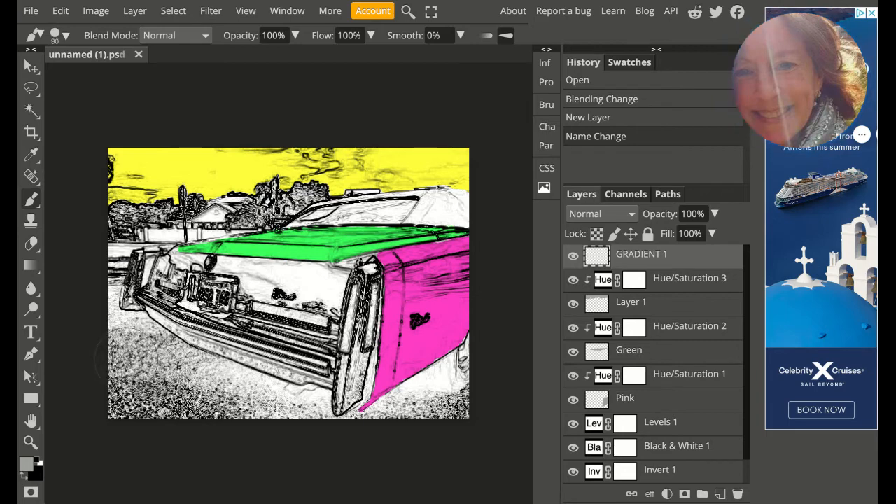
key(bracketright)
mouse_move(126, 336)
mouse_down()
mouse_move(130, 371)
mouse_move(220, 400)
mouse_move(172, 395)
mouse_move(163, 376)
mouse_move(140, 366)
mouse_move(144, 357)
mouse_move(280, 425)
mouse_up()
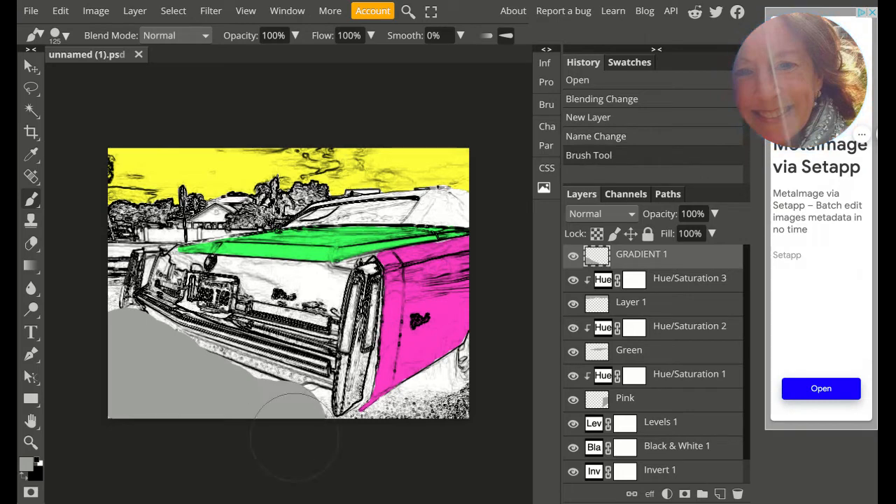
Step: Reduce the brush to size 35 and paint the pavement closer to the bumper edge and the foot of the taillight
key(bracketleft)
key(bracketleft)
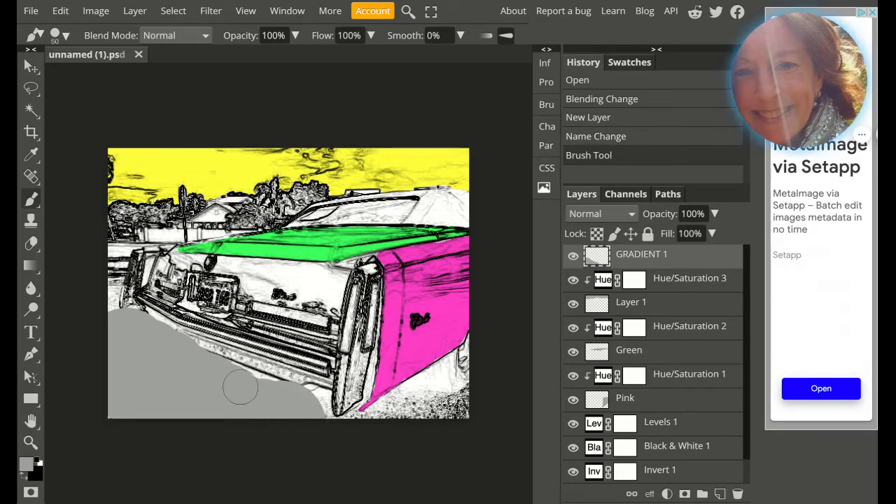
key(bracketleft)
key(bracketleft)
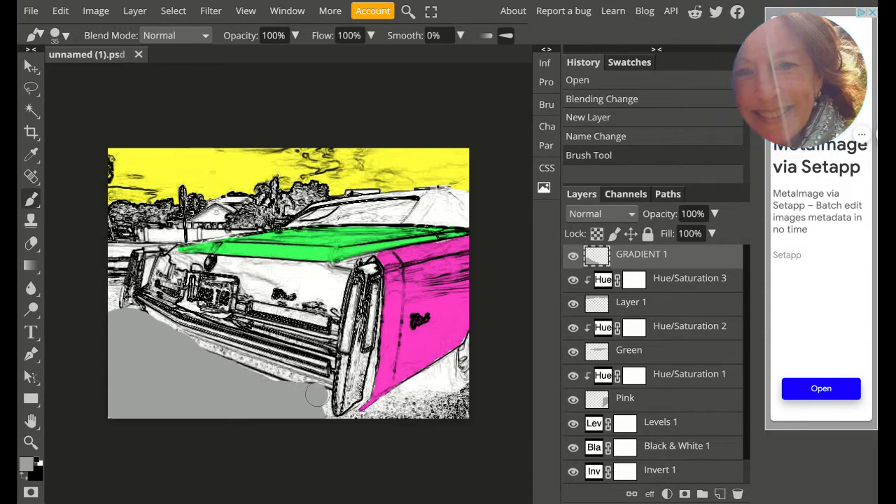
drag(327, 434, 332, 434)
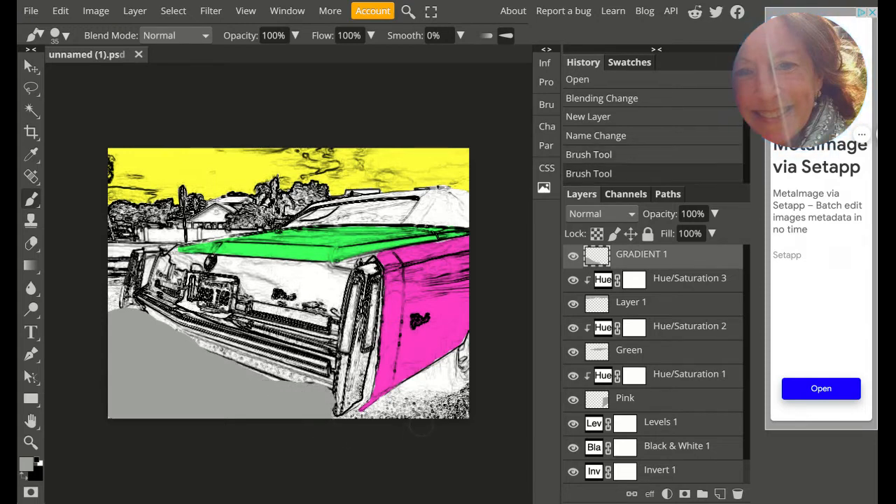
Step: Paint the pavement beneath the pink side panel grey, out to the image's right and bottom edges
key(ctrl+plus)
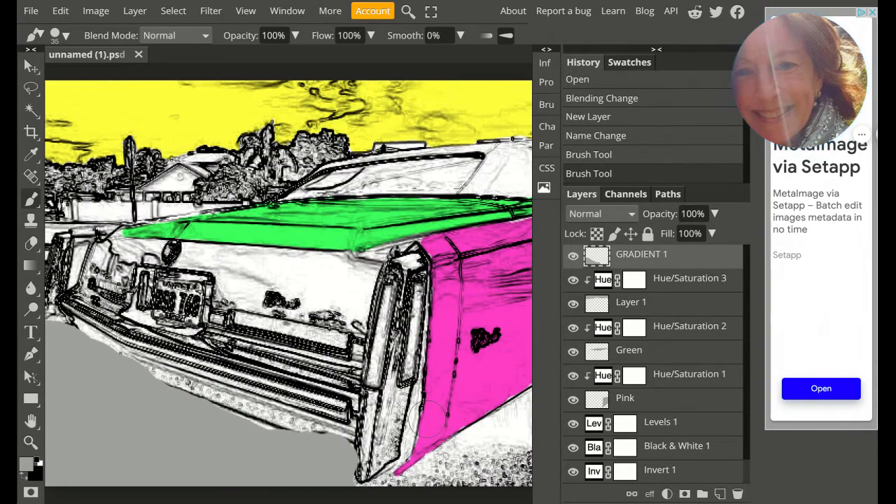
mouse_move(446, 316)
mouse_down()
mouse_move(355, 285)
mouse_move(222, 192)
mouse_up()
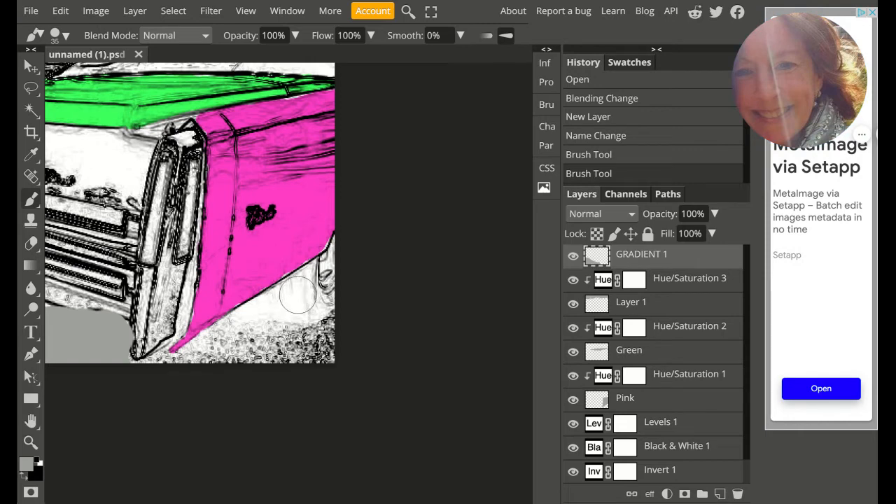
drag(297, 295, 197, 348)
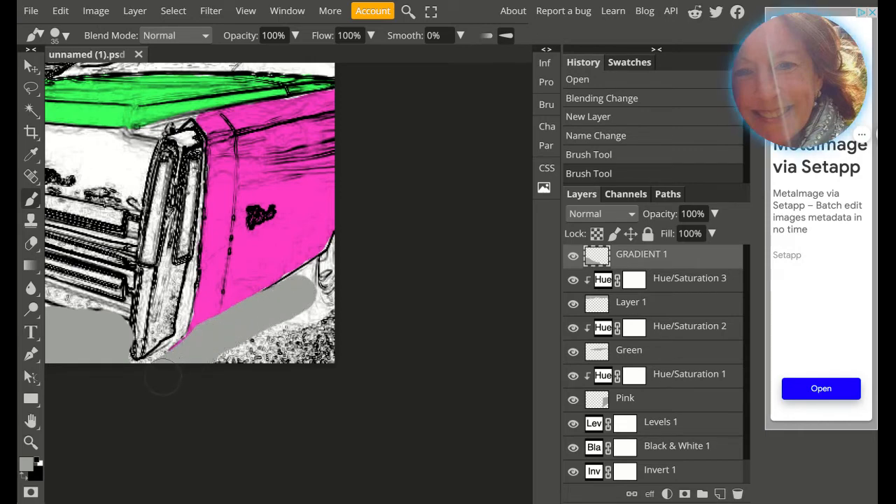
drag(163, 378, 138, 384)
mouse_move(297, 338)
mouse_down()
mouse_move(238, 348)
mouse_move(395, 367)
mouse_up()
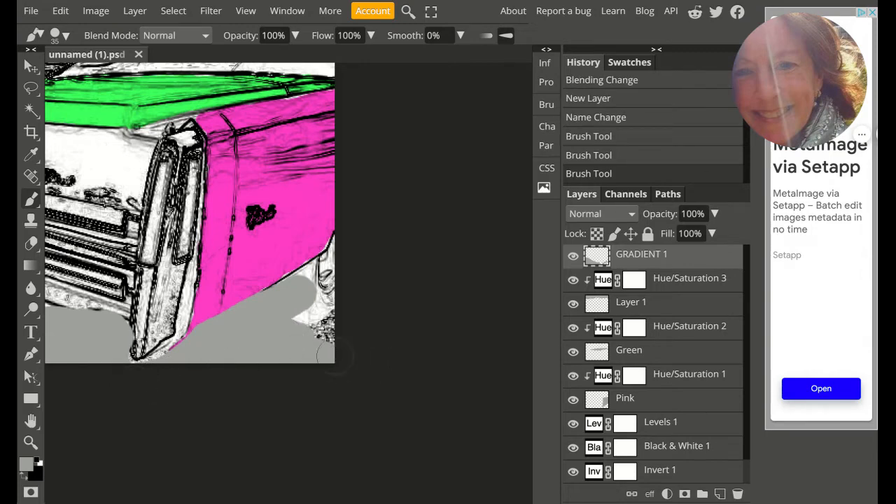
mouse_move(323, 319)
mouse_down()
mouse_move(282, 320)
mouse_move(288, 315)
mouse_up()
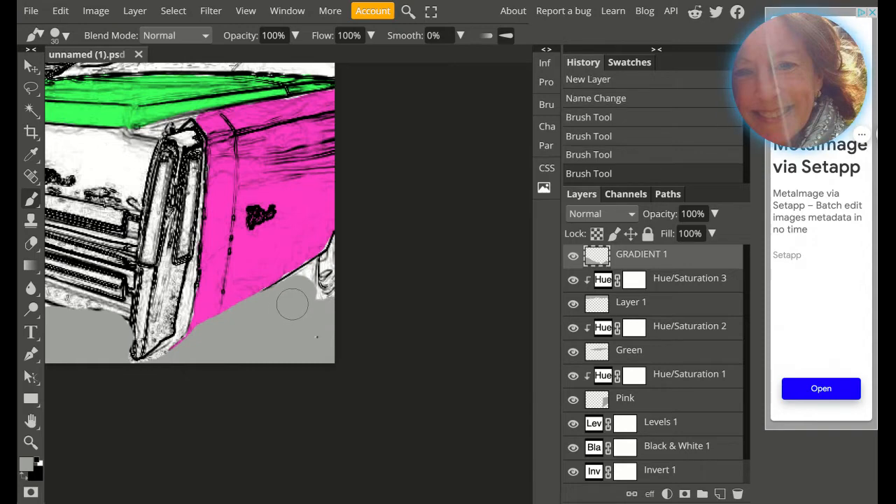
Step: Fill the small gaps between the pink panel and the wheel in grey with the brush at size 8
key(bracketleft)
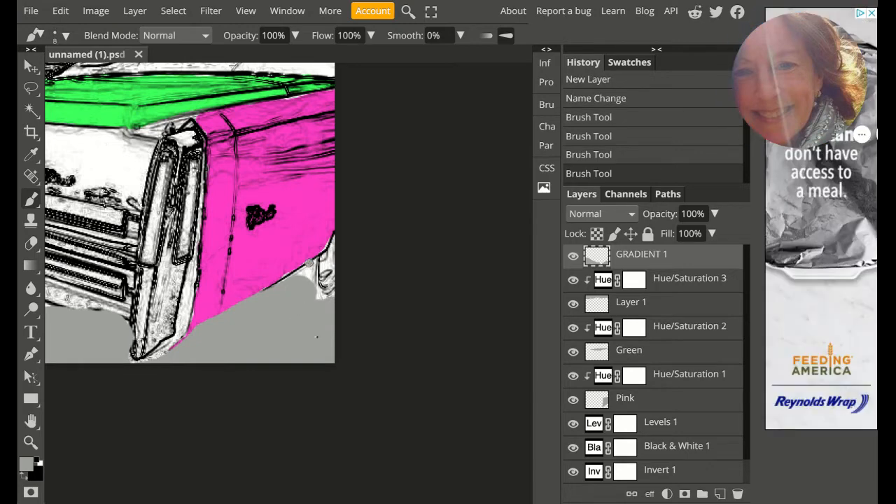
drag(308, 268, 309, 265)
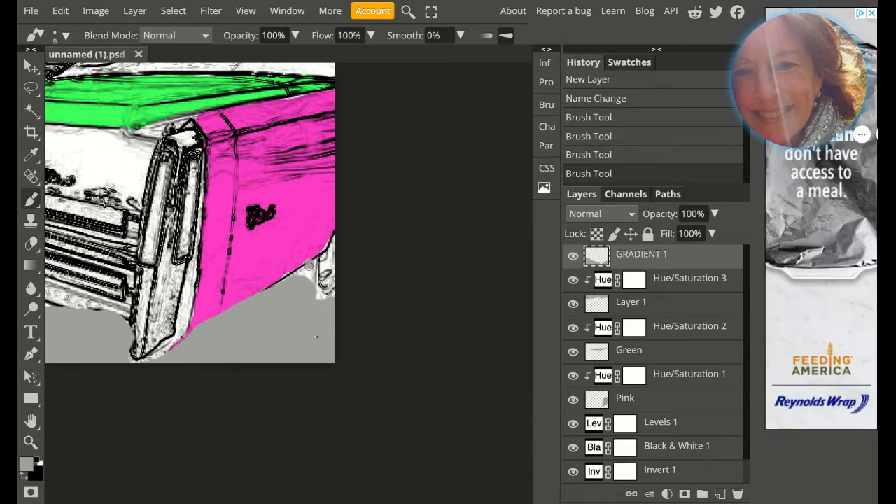
click(318, 303)
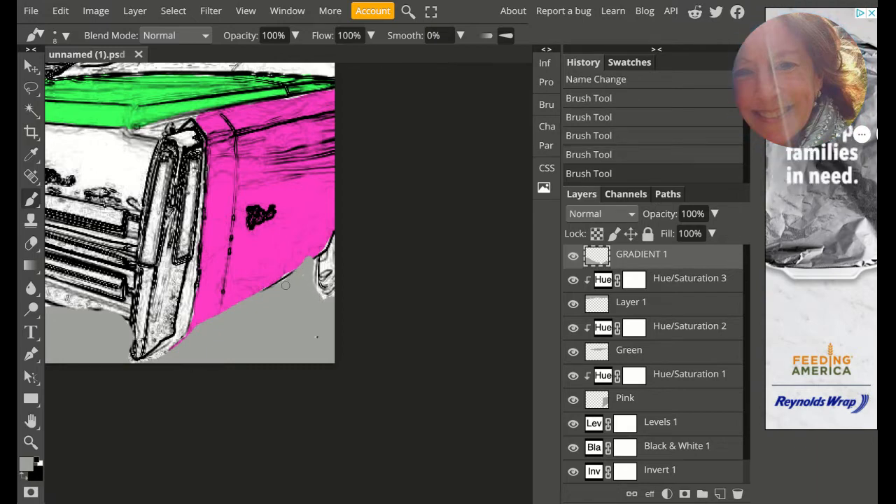
click(294, 289)
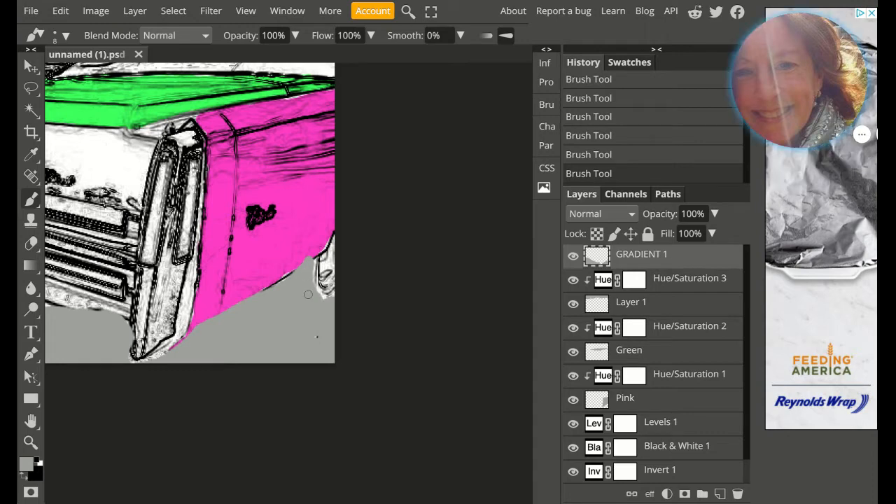
Step: Set the brush to size 25 and paint over the speckled pavement along the lower edge of the rear bumper
drag(124, 182, 429, 203)
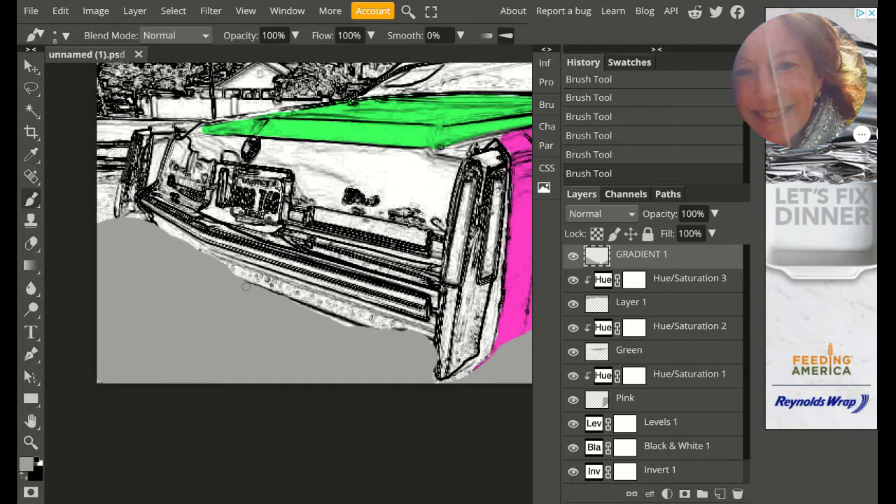
key(bracketright)
key(bracketright)
key(bracketright)
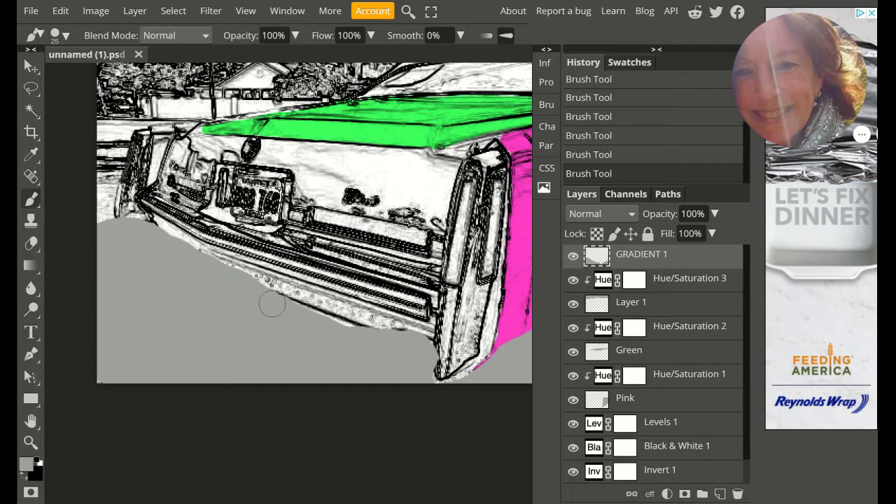
drag(272, 304, 300, 307)
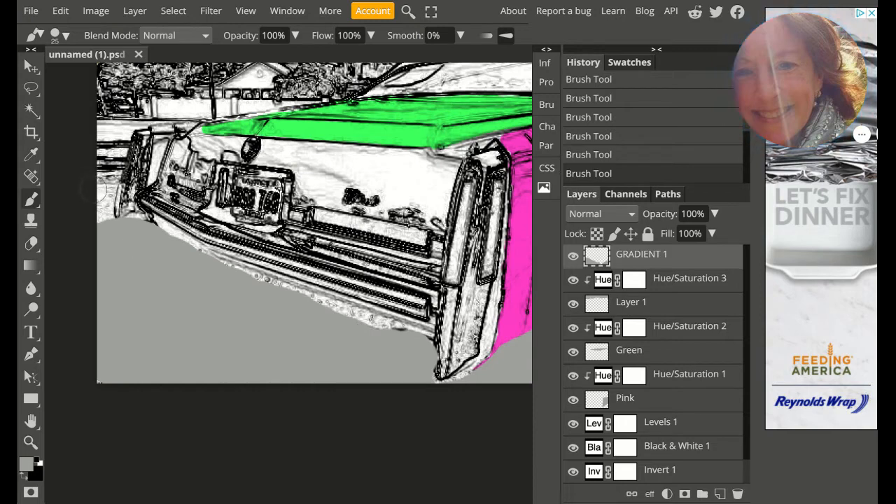
Step: Paint the pavement strip beside the car's far taillight grey and refine its edges with the brush at size 9
drag(102, 204, 116, 243)
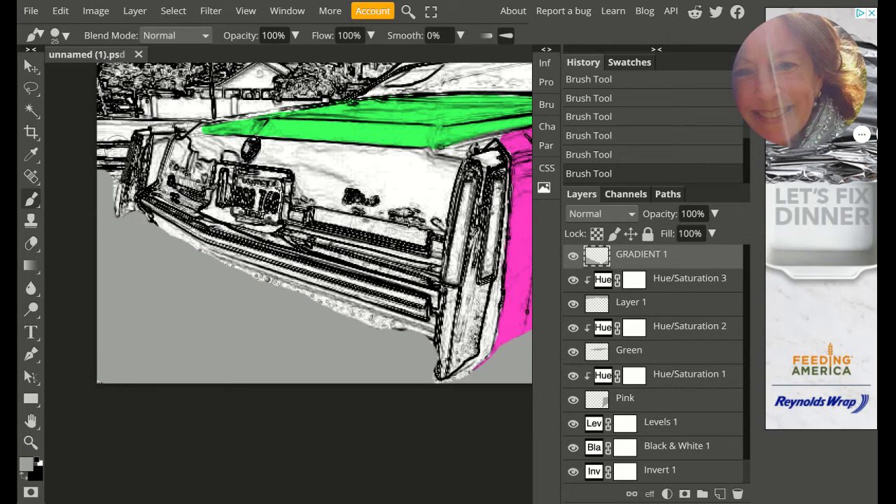
key(bracketleft)
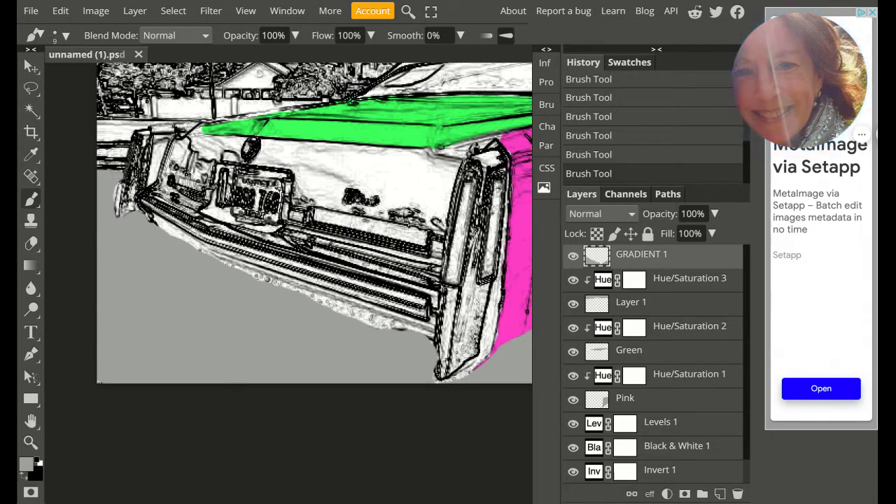
scroll(349, 303, down, 2)
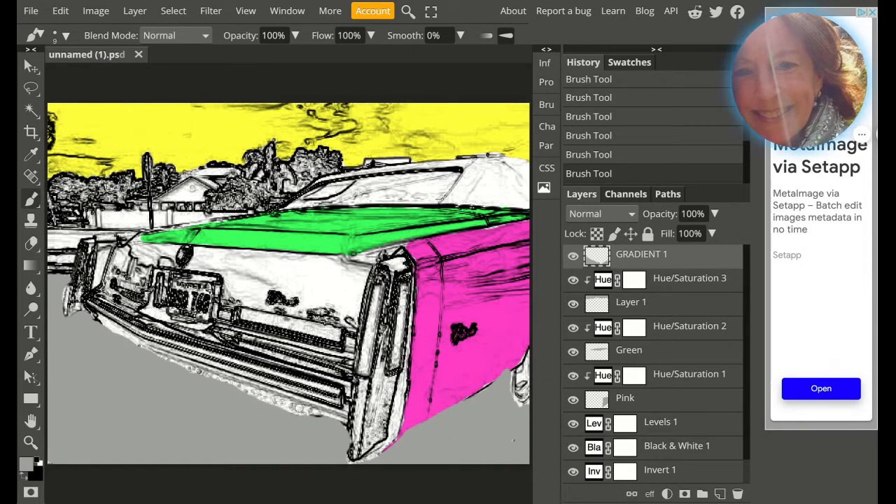
Step: Enlarge the brush to size 25 and cover the remaining speckles under the bumper in grey
key(bracketright)
key(bracketright)
key(bracketright)
key(bracketright)
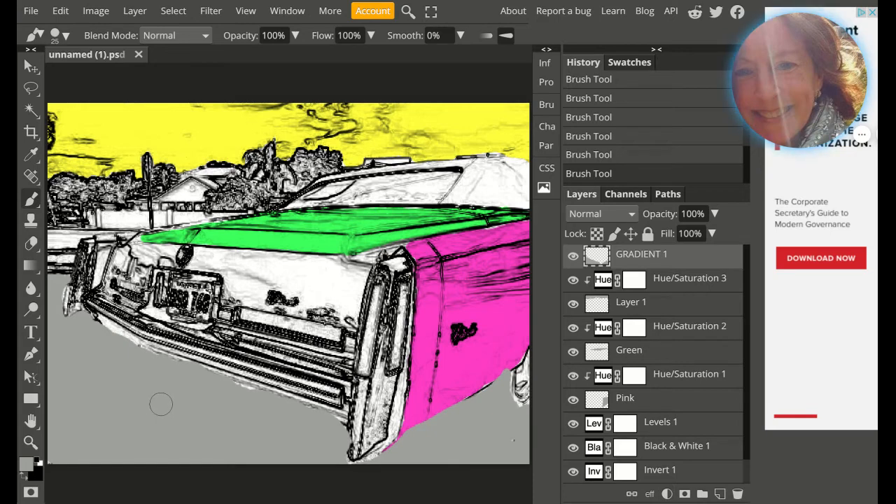
Step: Select the painted pixels of the GRADIENT 1 layer
right_click(664, 260)
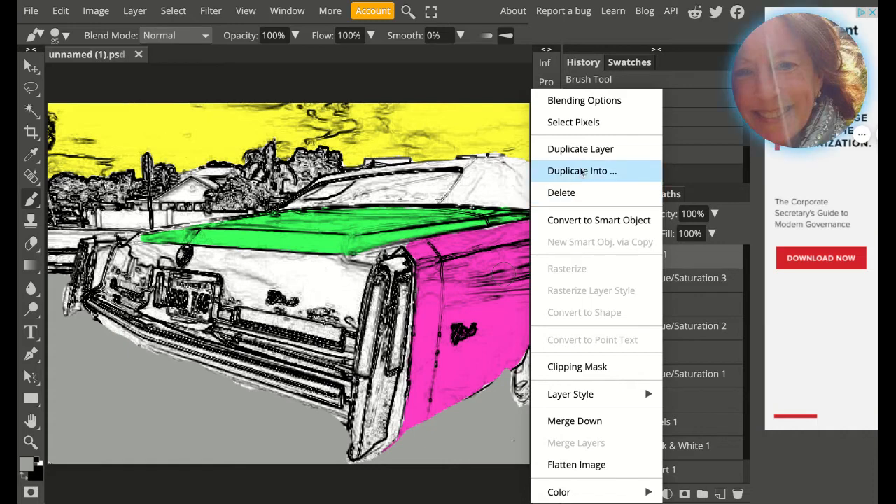
click(571, 124)
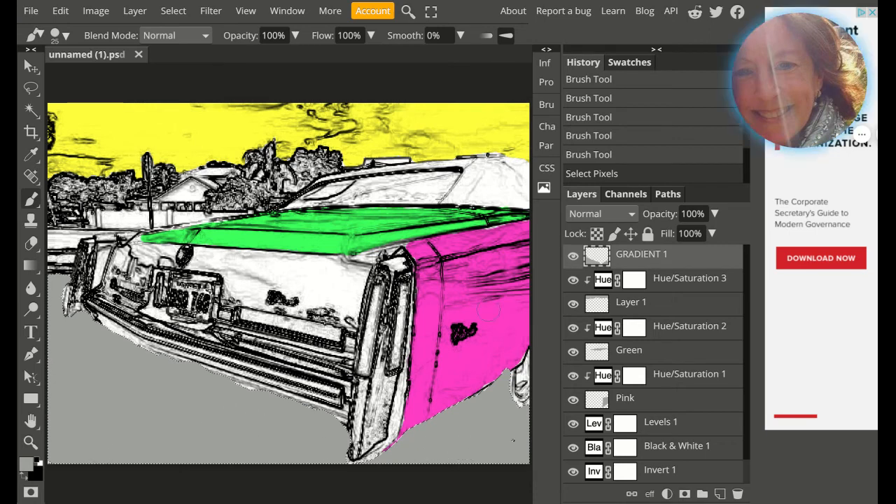
right_click(638, 259)
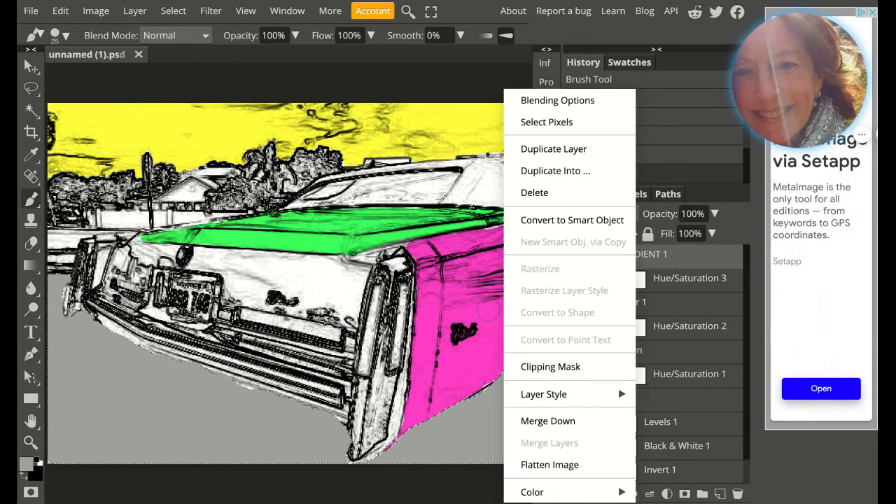
click(558, 127)
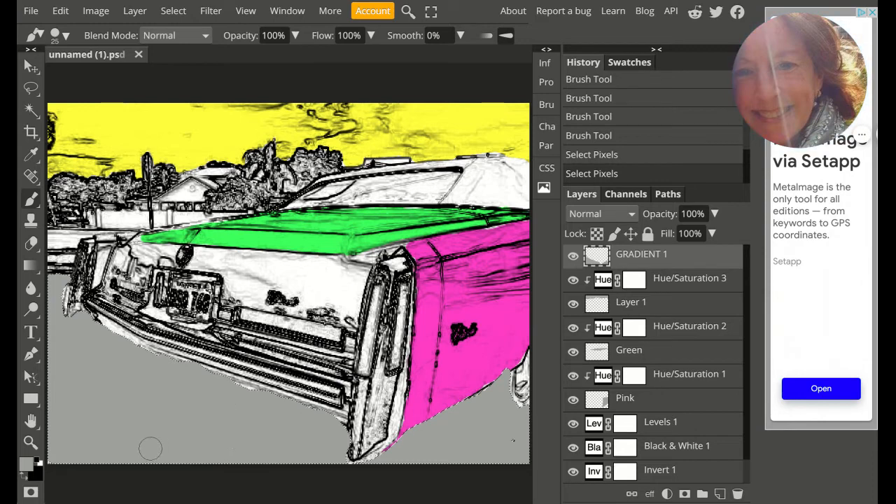
Step: Try a reflected gradient running diagonally from the pavement's upper-left corner to the bottom edge, and undo it
click(31, 267)
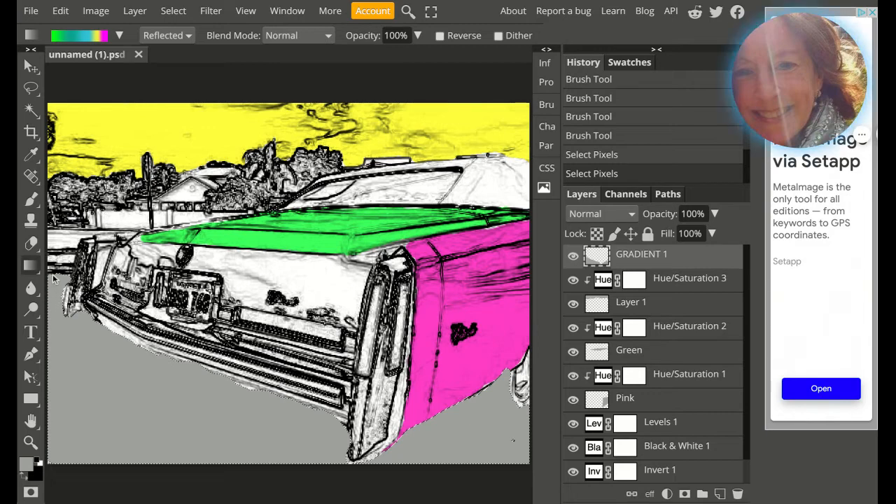
drag(53, 279, 212, 464)
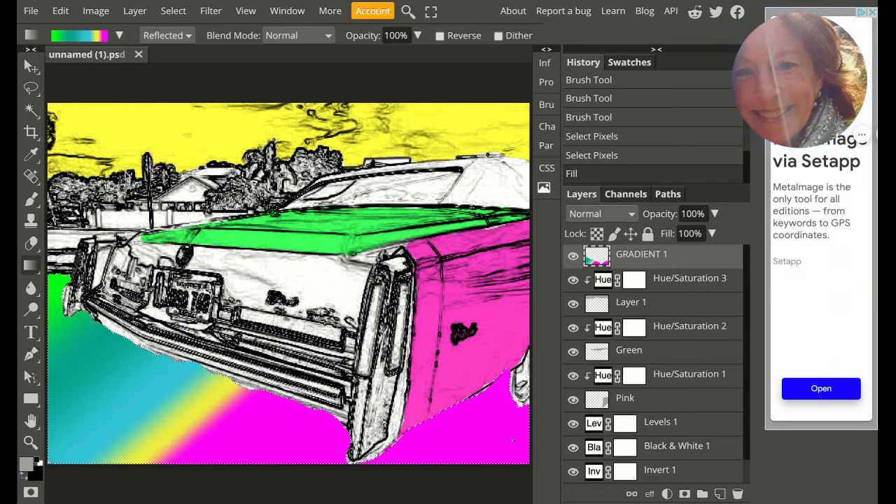
key(ctrl+z)
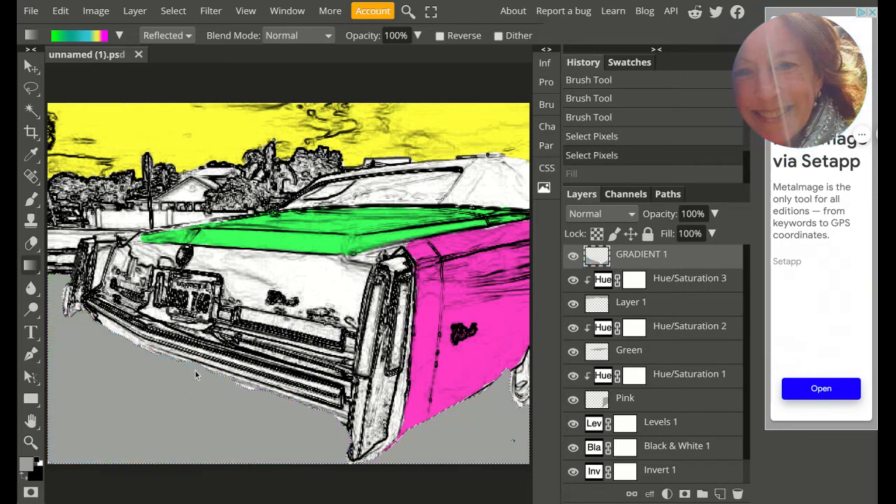
Step: Try reflected gradients over the pavement, first upward from the bottom edge and then from right to left, undoing each
drag(199, 468, 199, 467)
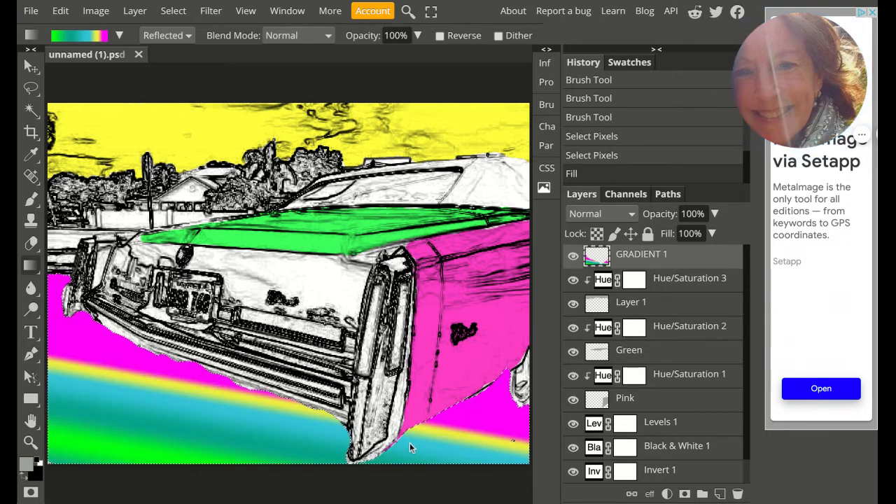
key(ctrl+z)
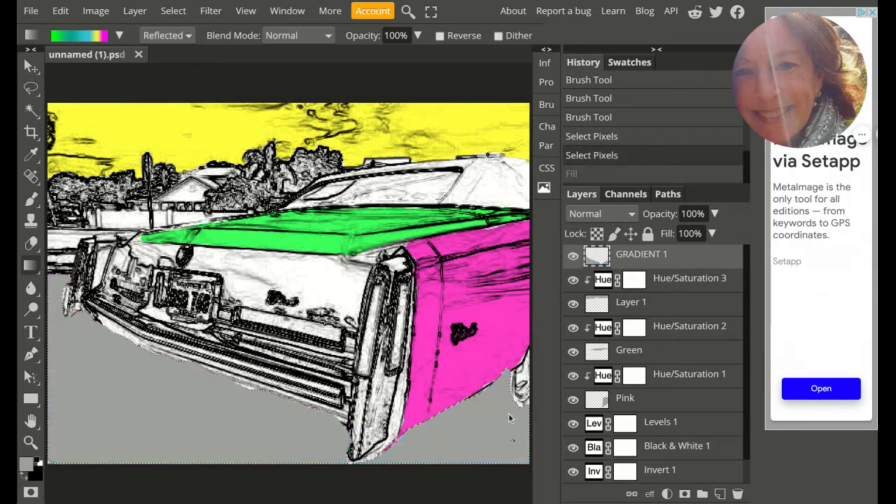
drag(528, 415, 49, 338)
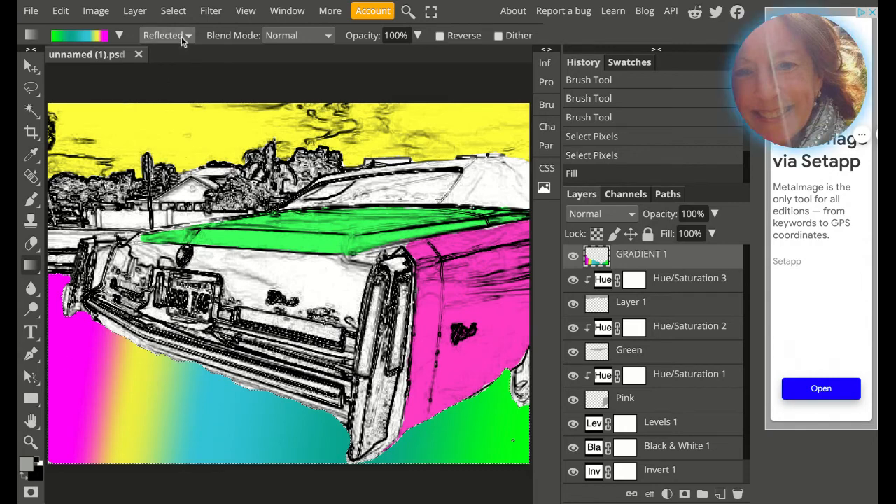
key(ctrl+z)
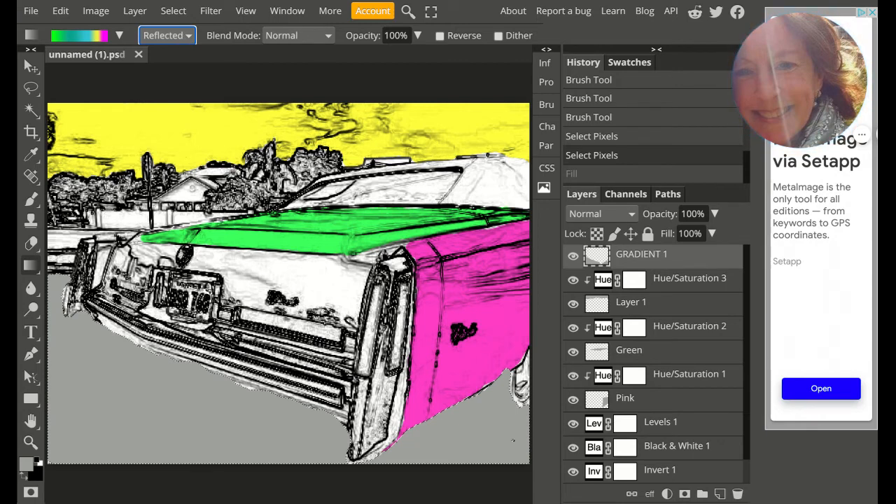
Step: Try a radial gradient from below the bumper's left end to the image's bottom edge with the layer on Multiply, and restore Normal blending
click(161, 77)
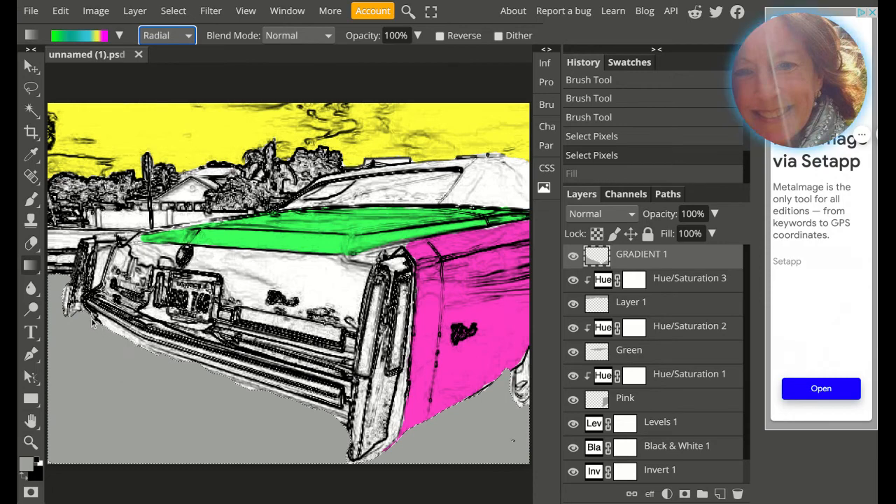
drag(129, 385, 189, 462)
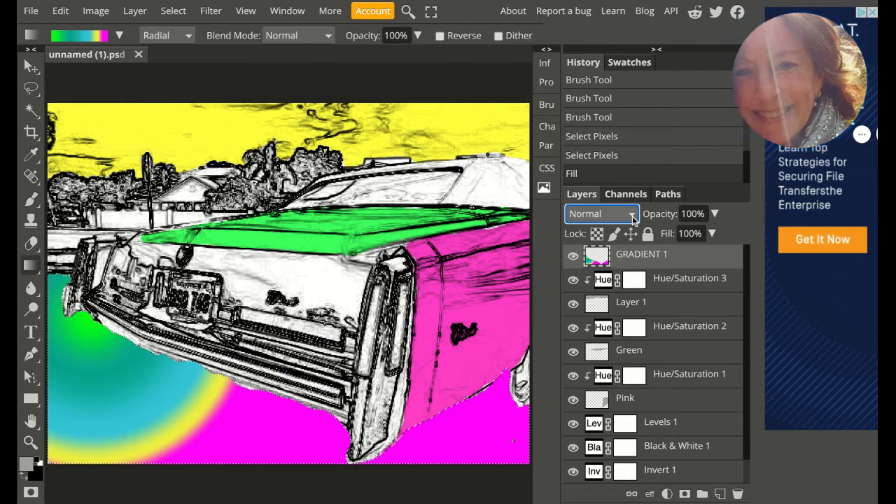
click(594, 280)
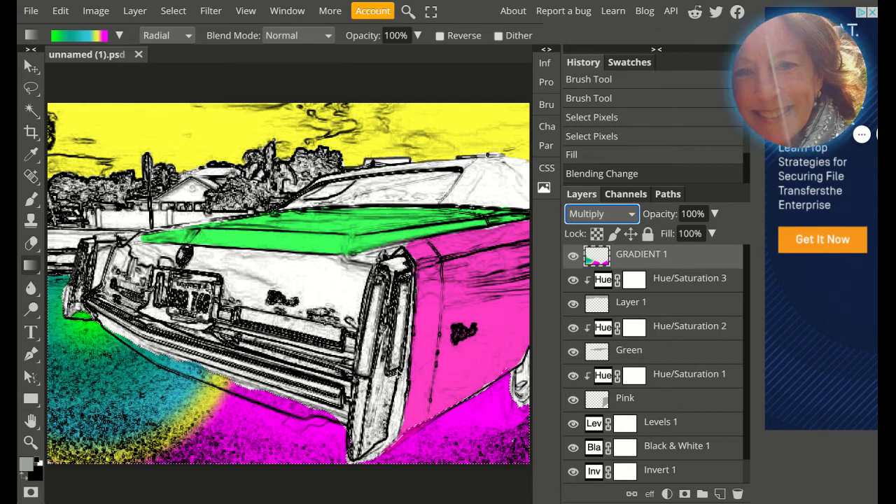
click(615, 221)
click(599, 168)
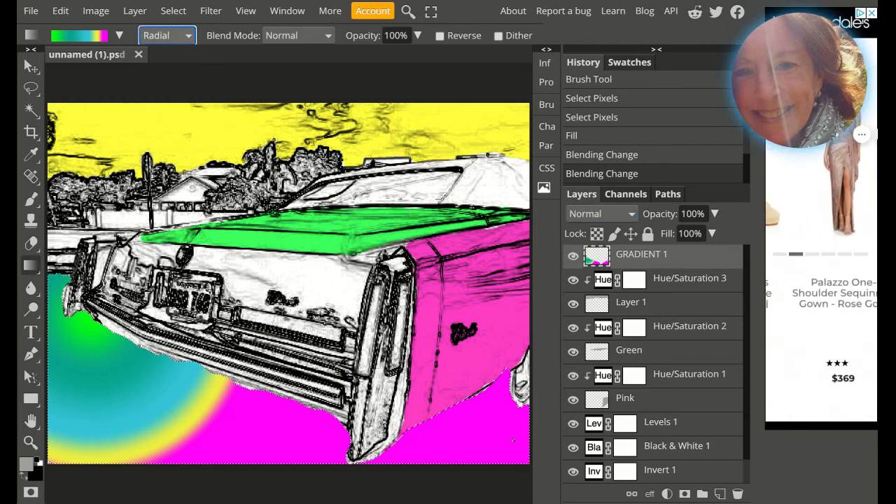
Step: Fill the pavement with an angle gradient from the image's lower-left edge toward the bumper, and set the GRADIENT 1 layer to Multiply
click(179, 51)
drag(48, 429, 223, 374)
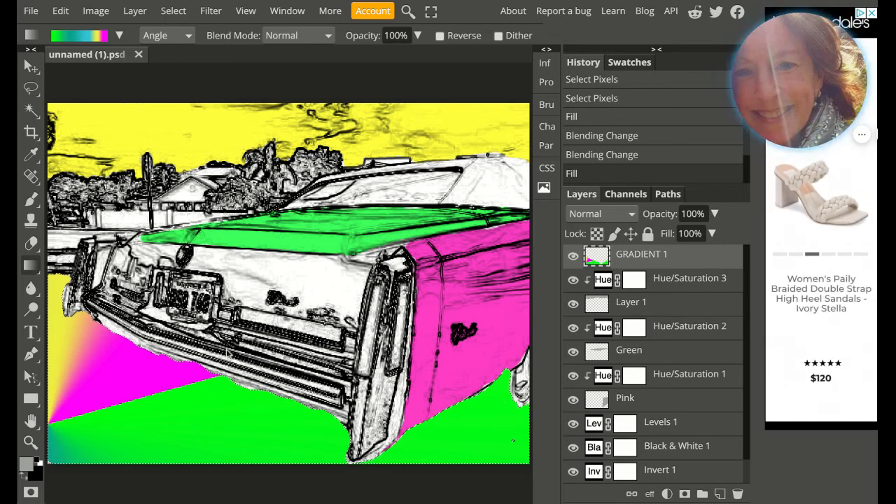
click(627, 214)
click(604, 279)
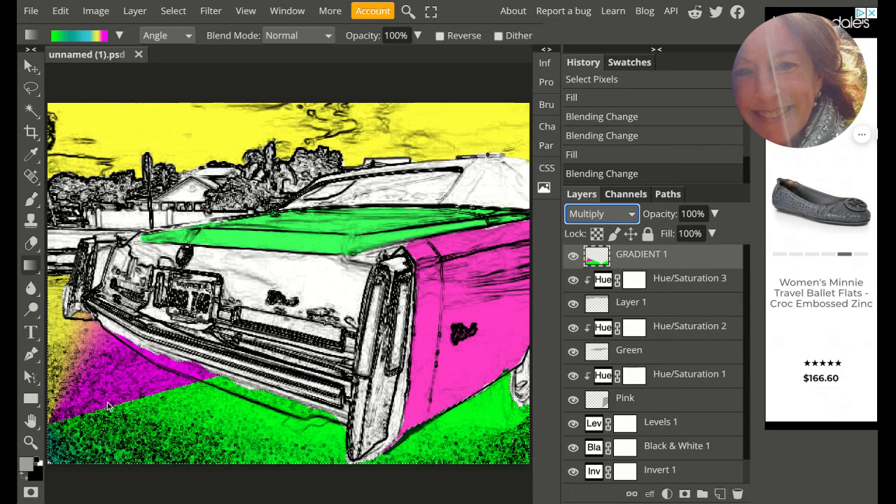
mouse_move(836, 40)
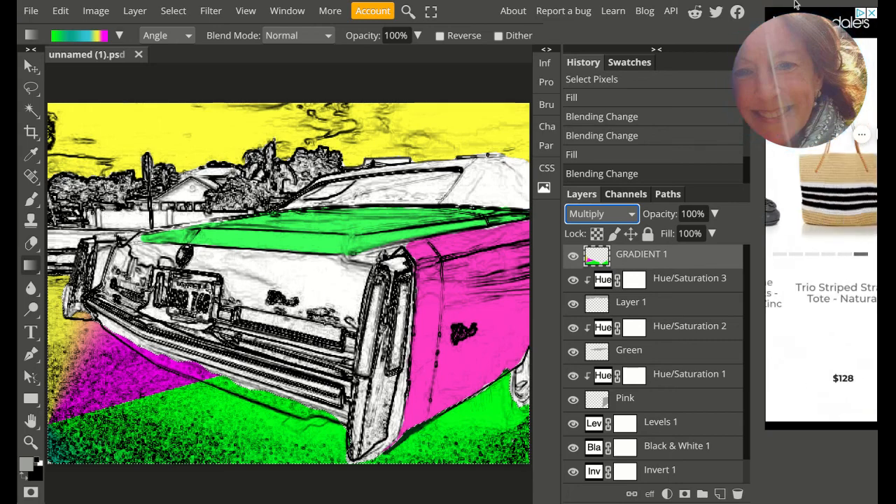